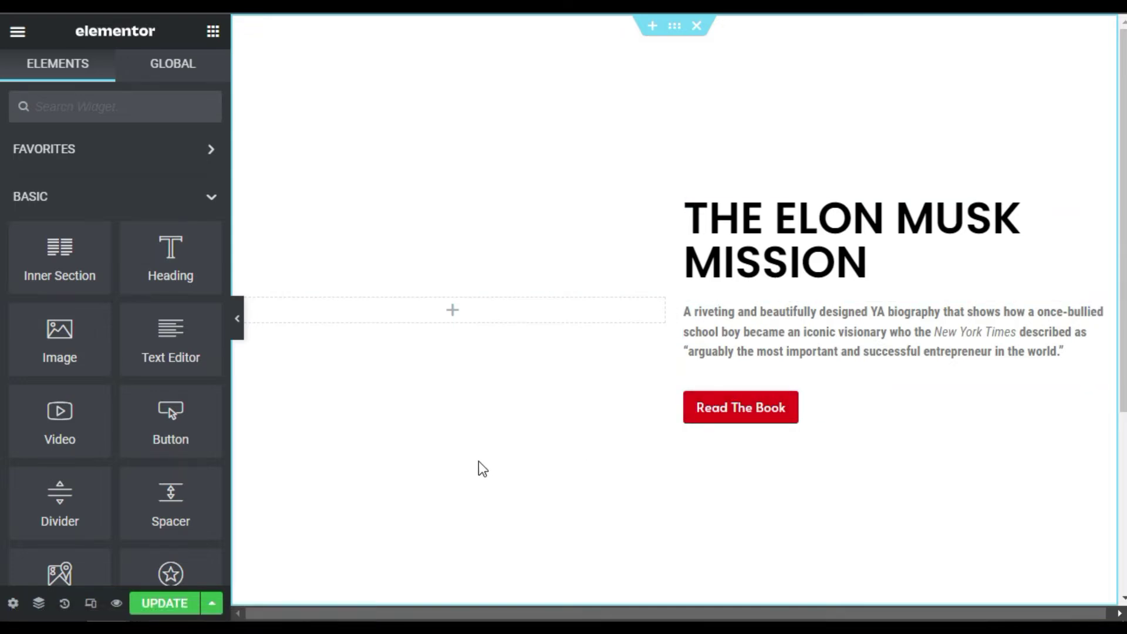
# - Add an inner section into the empty left column of the hero section
pyautogui.click(674, 27)
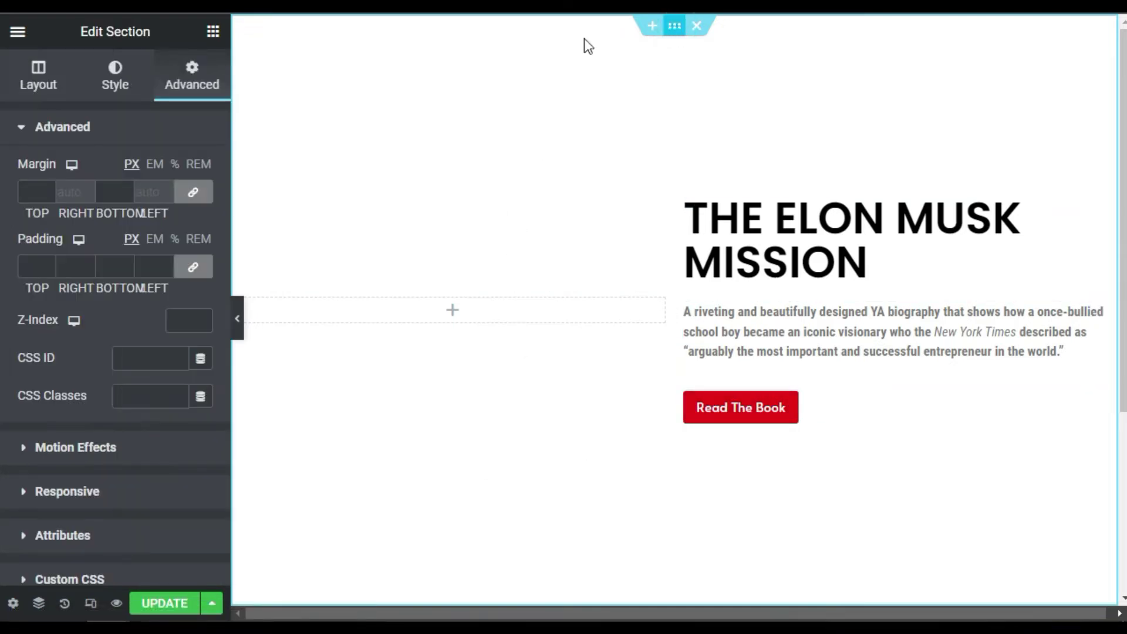
pyautogui.click(39, 75)
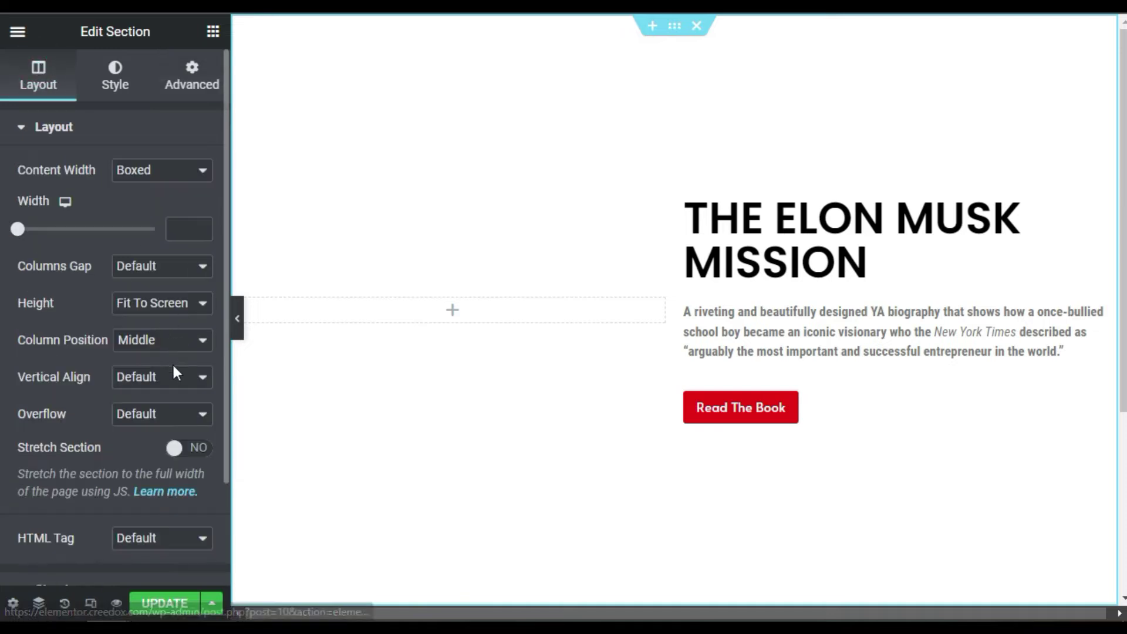
pyautogui.click(479, 310)
pyautogui.moveTo(74, 245); pyautogui.dragTo(428, 299)
pyautogui.click(429, 298)
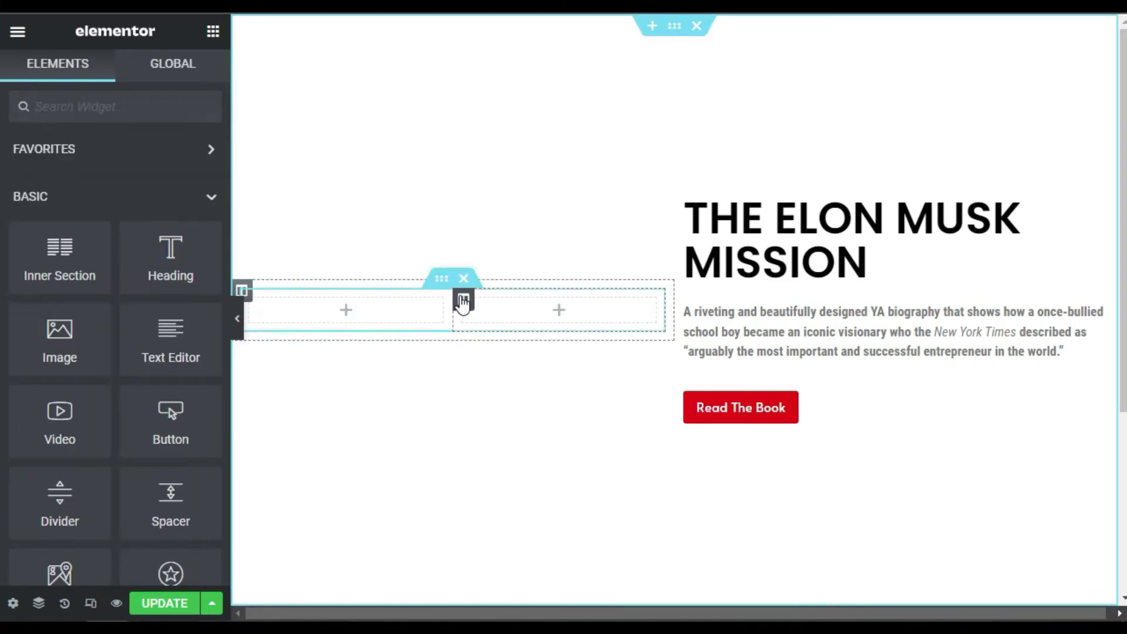
# - Delete the extra inner column and place an Image widget in the remaining one
pyautogui.rightClick(463, 301)
pyautogui.click(538, 568)
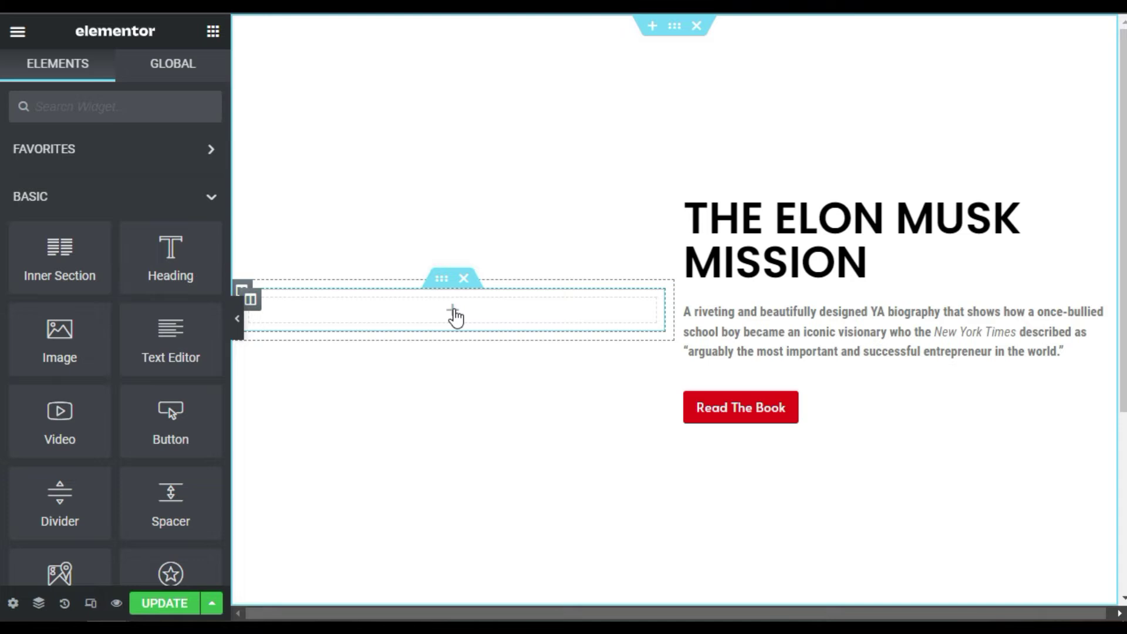
pyautogui.moveTo(30, 329); pyautogui.dragTo(471, 305)
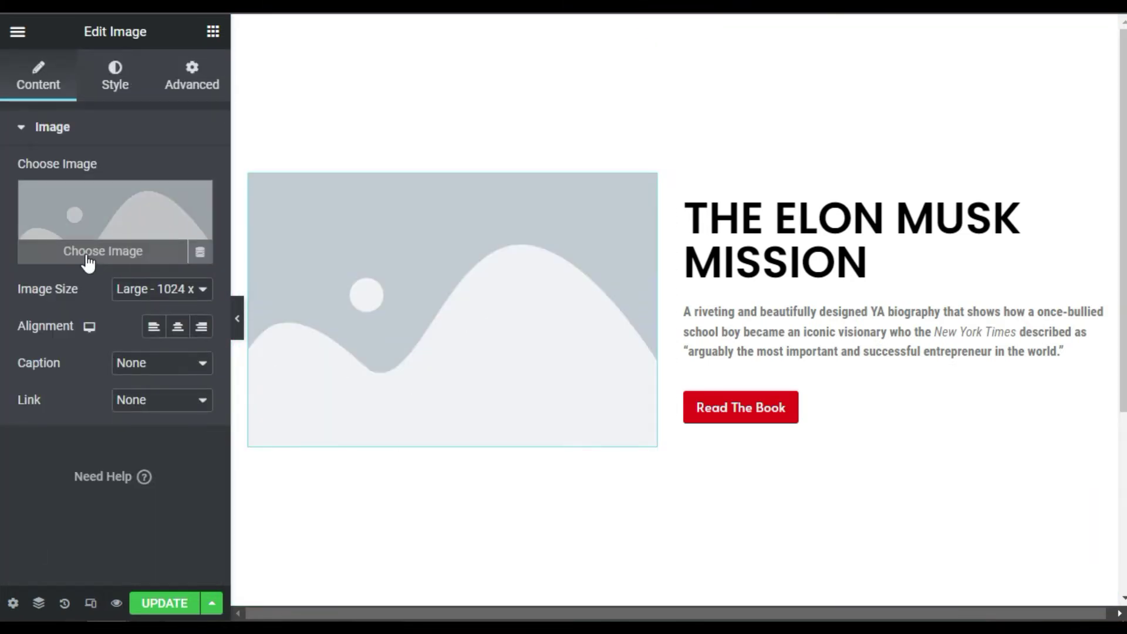
# - Insert the Mission book cover from the media library into the image widget
pyautogui.click(86, 252)
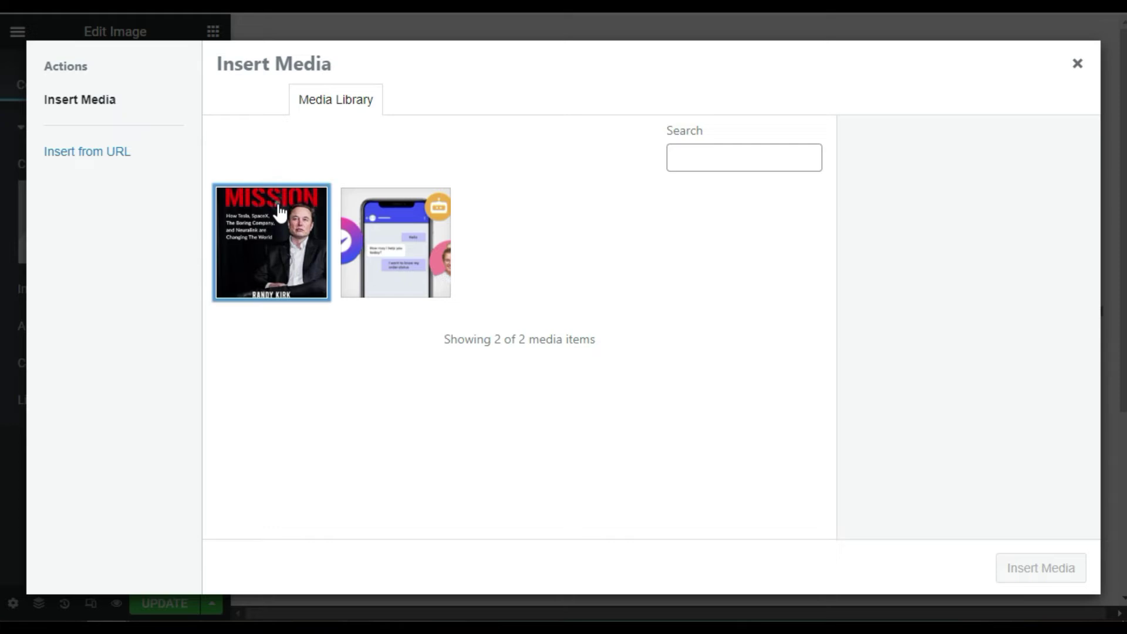
pyautogui.click(271, 222)
pyautogui.click(1033, 573)
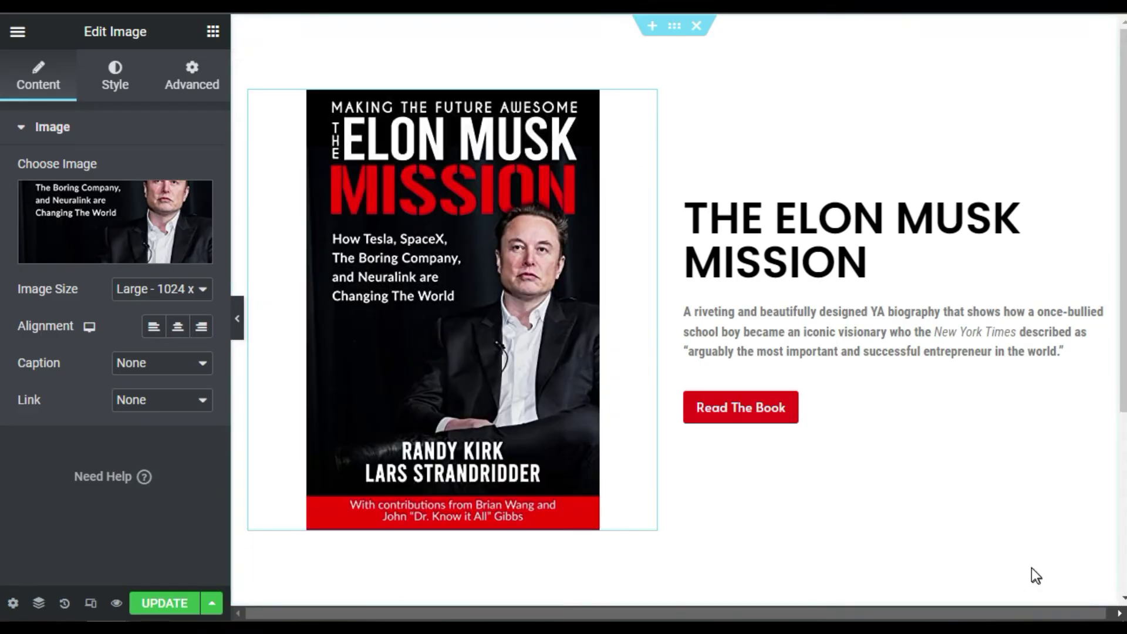
# - Style the cover image 350 px wide with a 20 px border radius
pyautogui.click(115, 75)
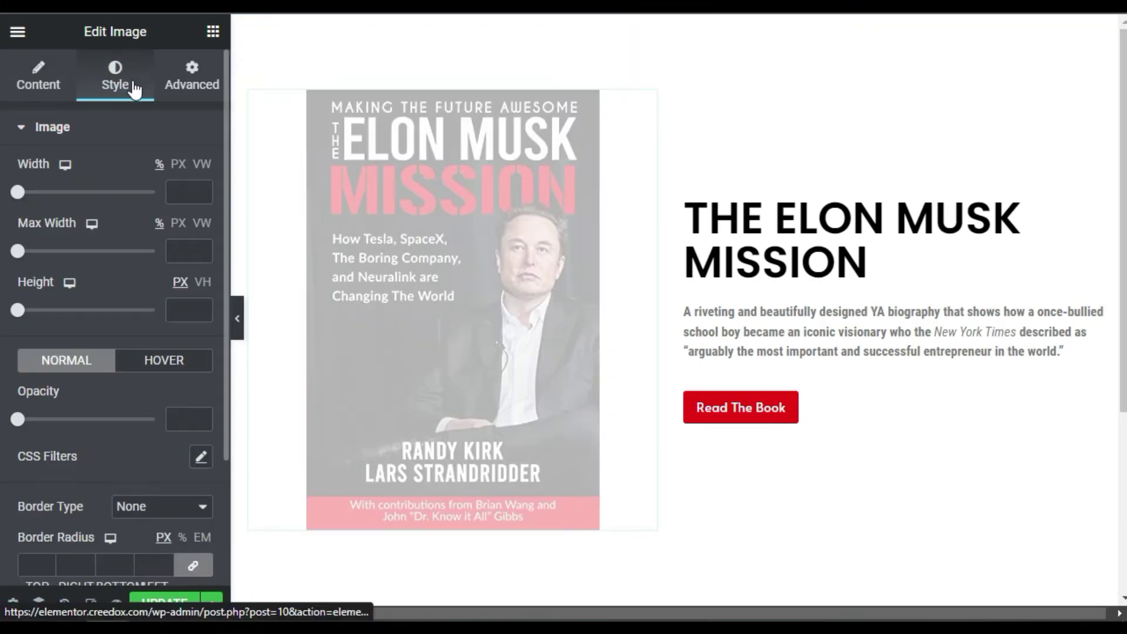
pyautogui.click(178, 164)
pyautogui.click(181, 194)
pyautogui.write('350')
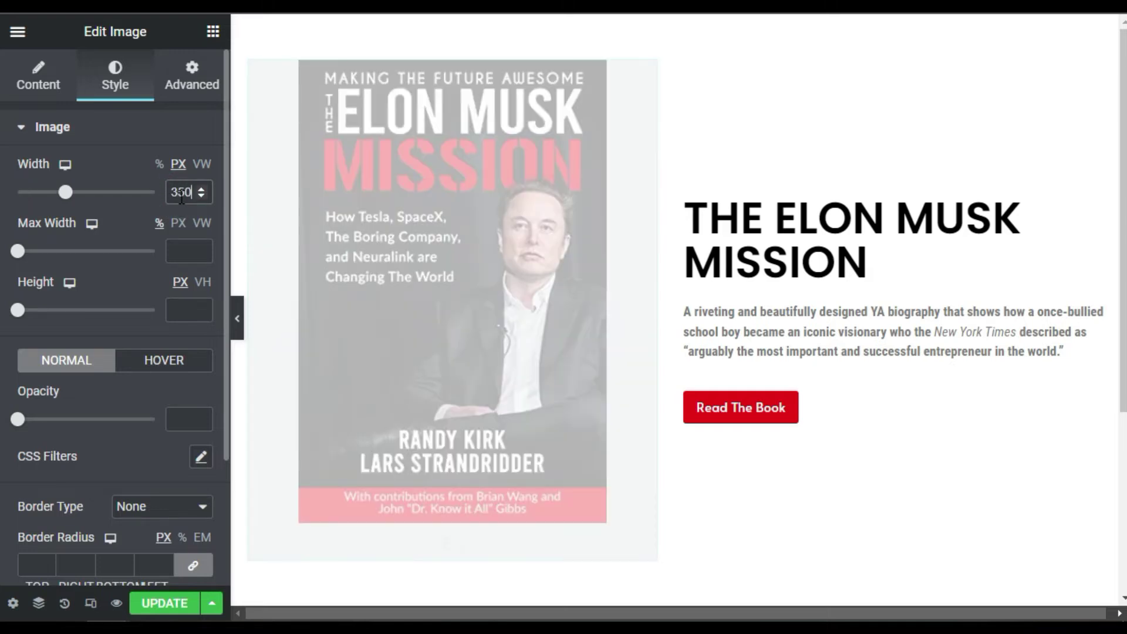
pyautogui.scroll(-3, 45, 417)
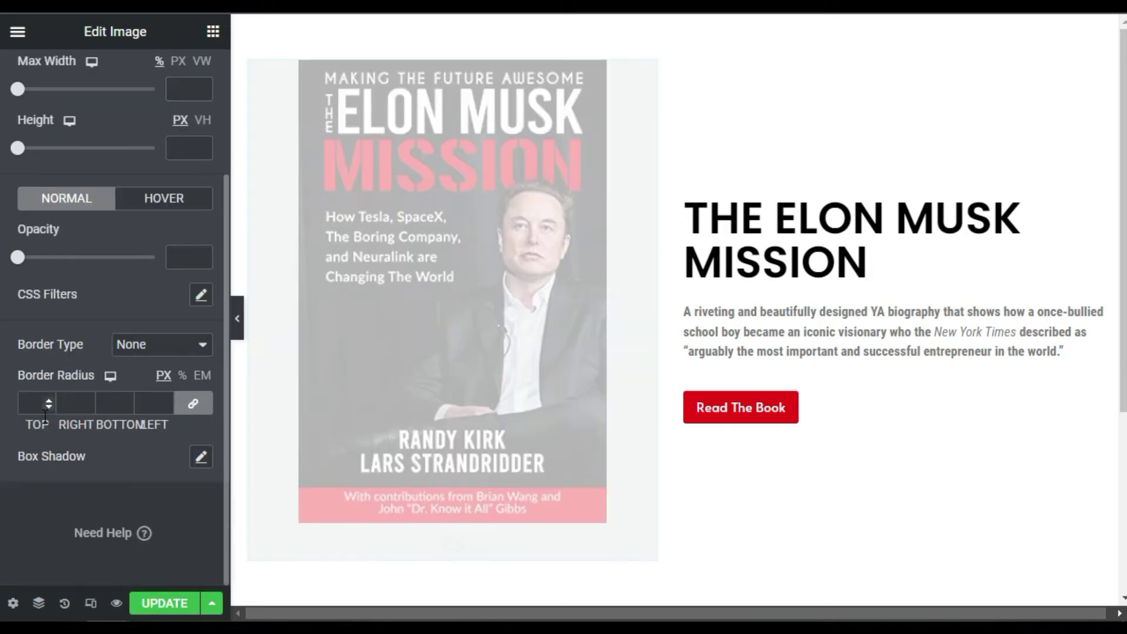
pyautogui.click(29, 404)
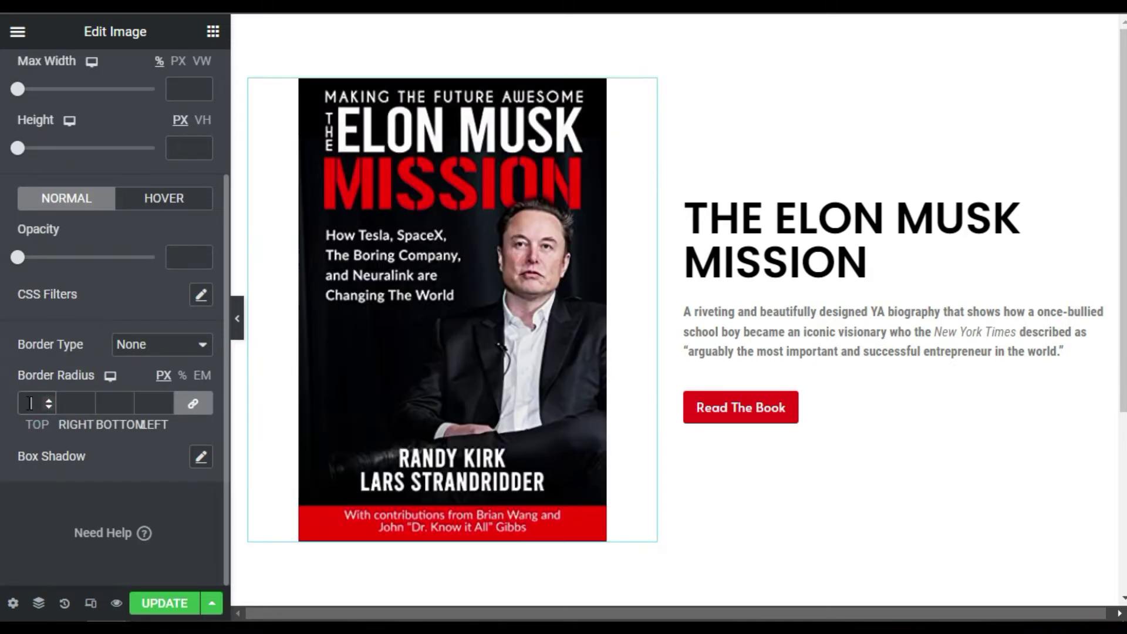
pyautogui.write('20')
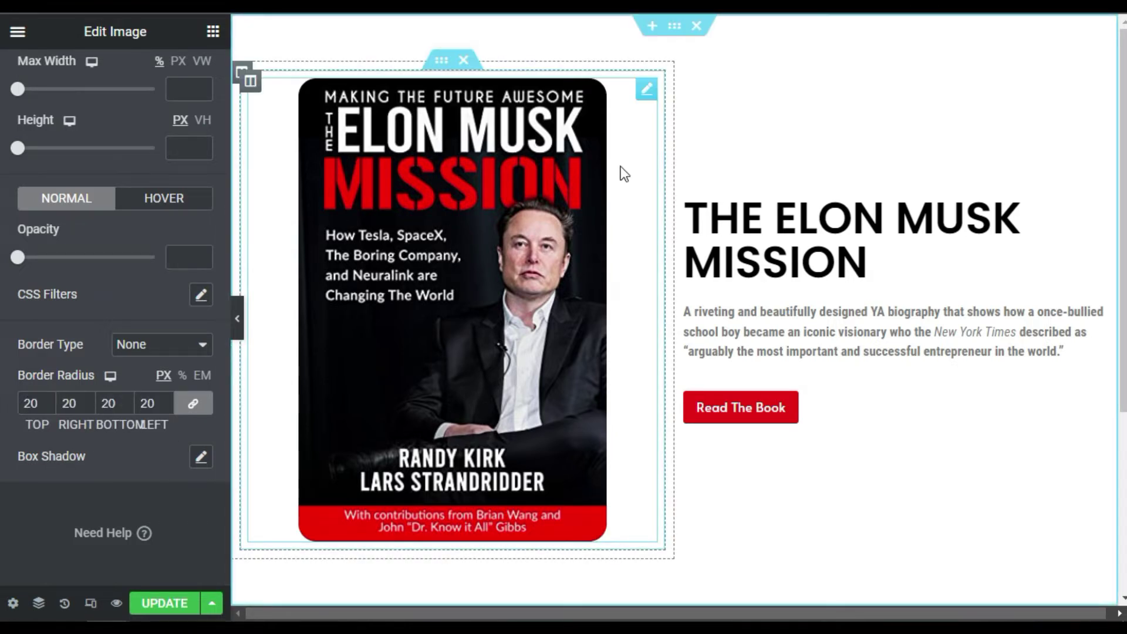
pyautogui.rightClick(652, 91)
# - Duplicate the book cover and set the copy's position to Absolute
pyautogui.click(712, 139)
pyautogui.scroll(-8, 540, 158)
pyautogui.click(509, 240)
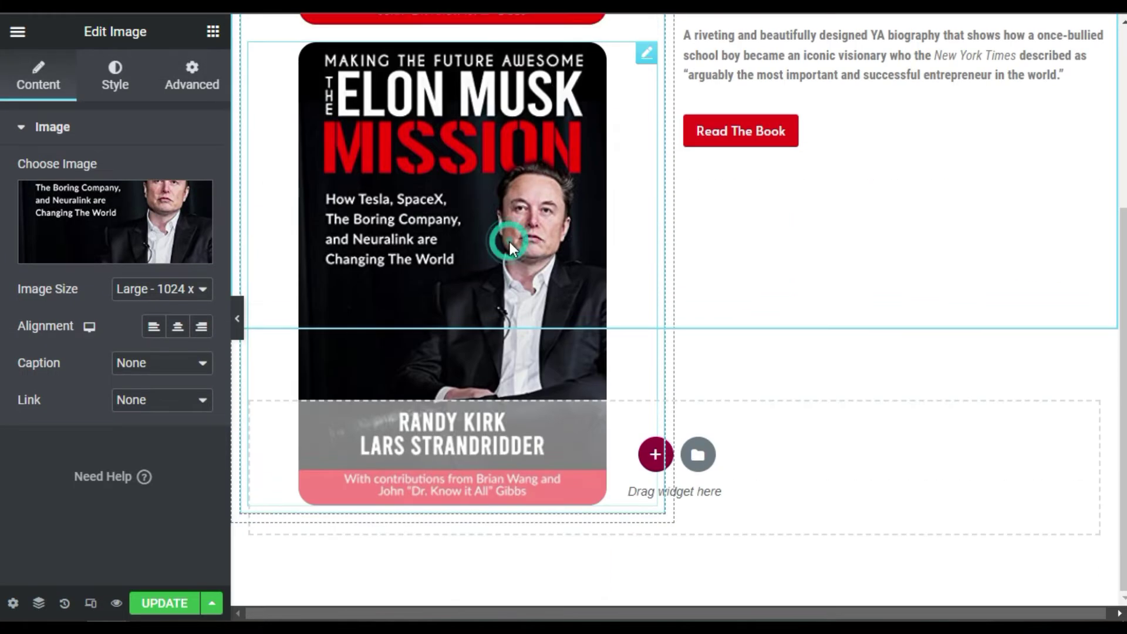
pyautogui.scroll(4, 512, 245)
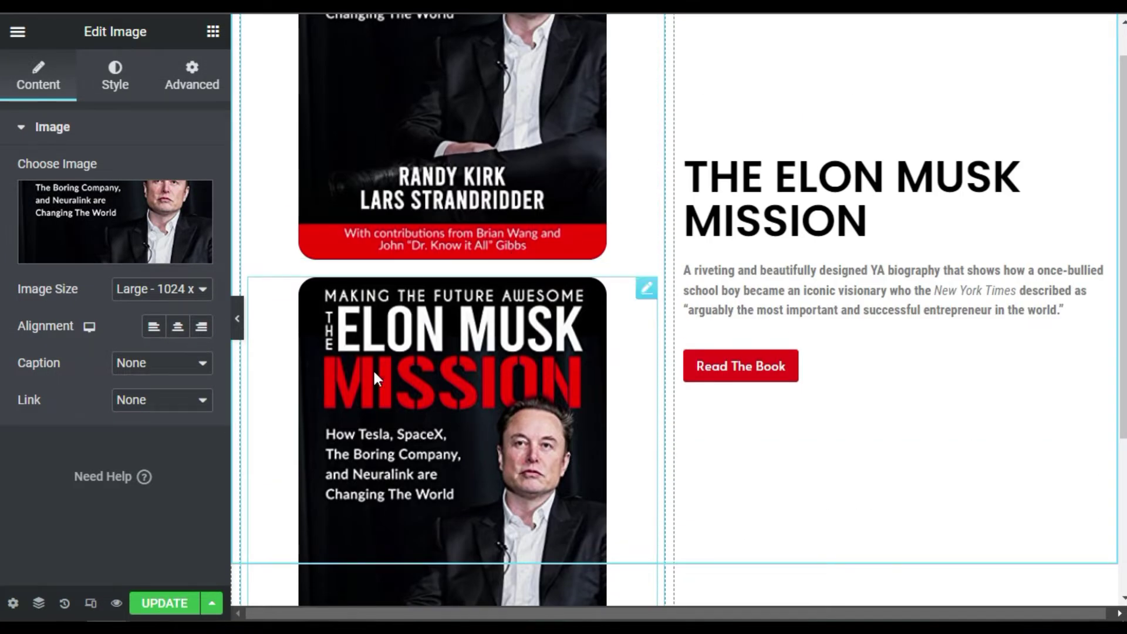
pyautogui.click(186, 76)
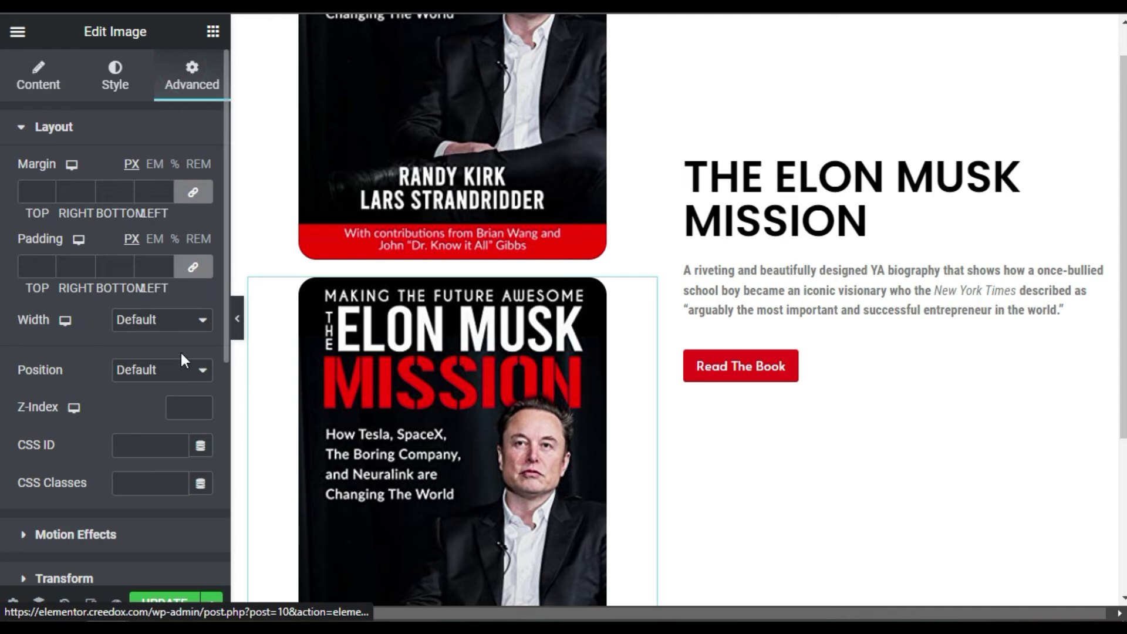
pyautogui.click(166, 378)
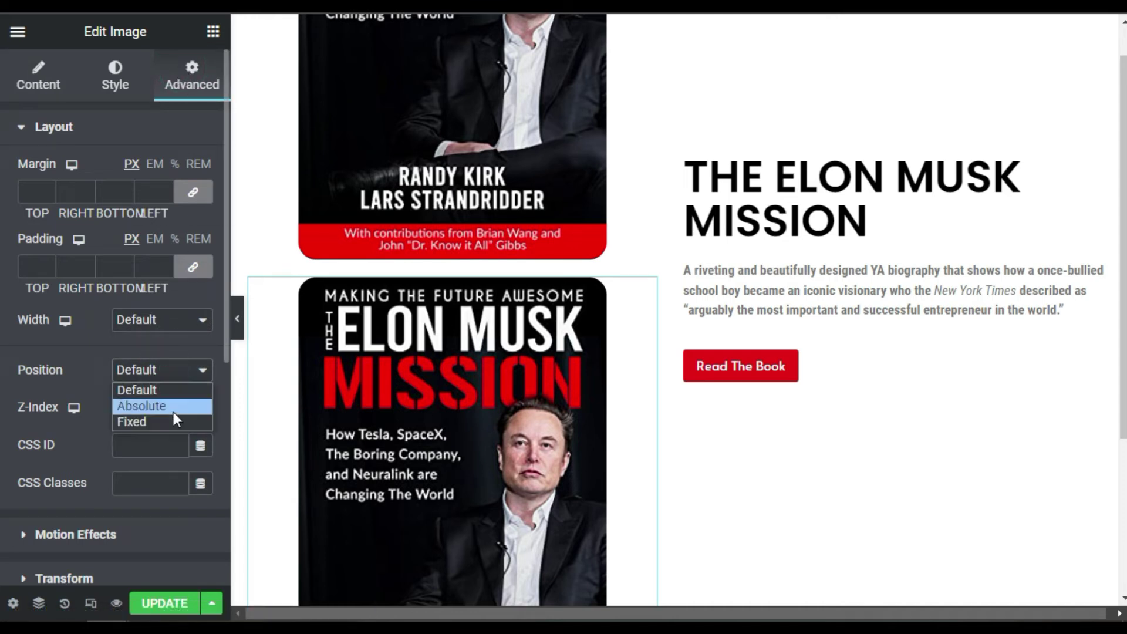
pyautogui.click(174, 412)
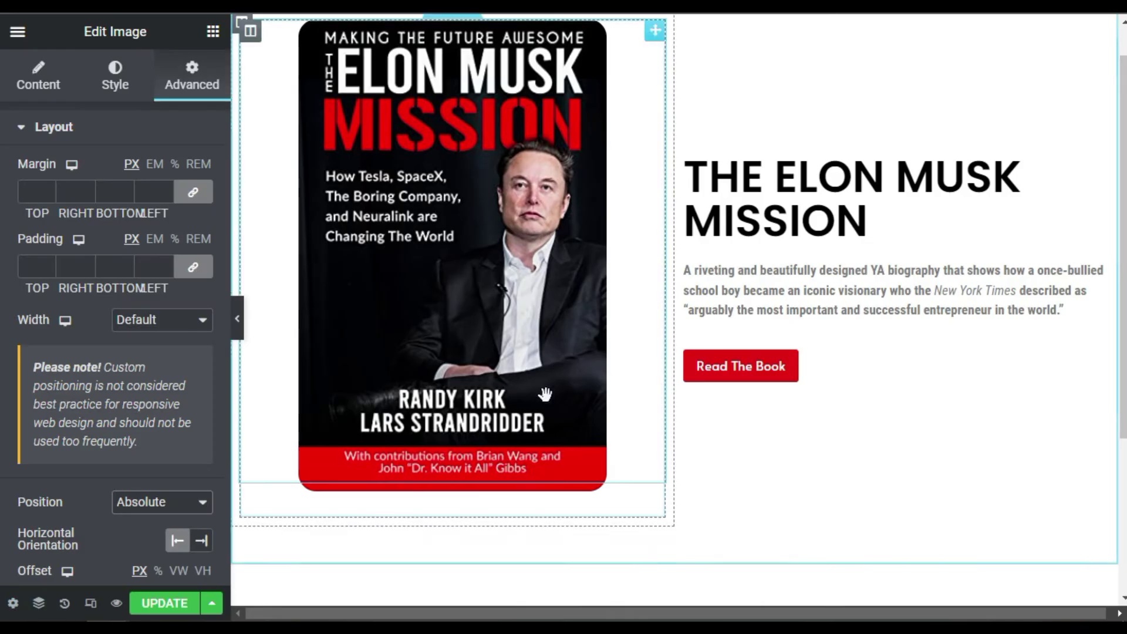
# - In the Navigator, duplicate the second image to create a third stacked cover
pyautogui.click(39, 604)
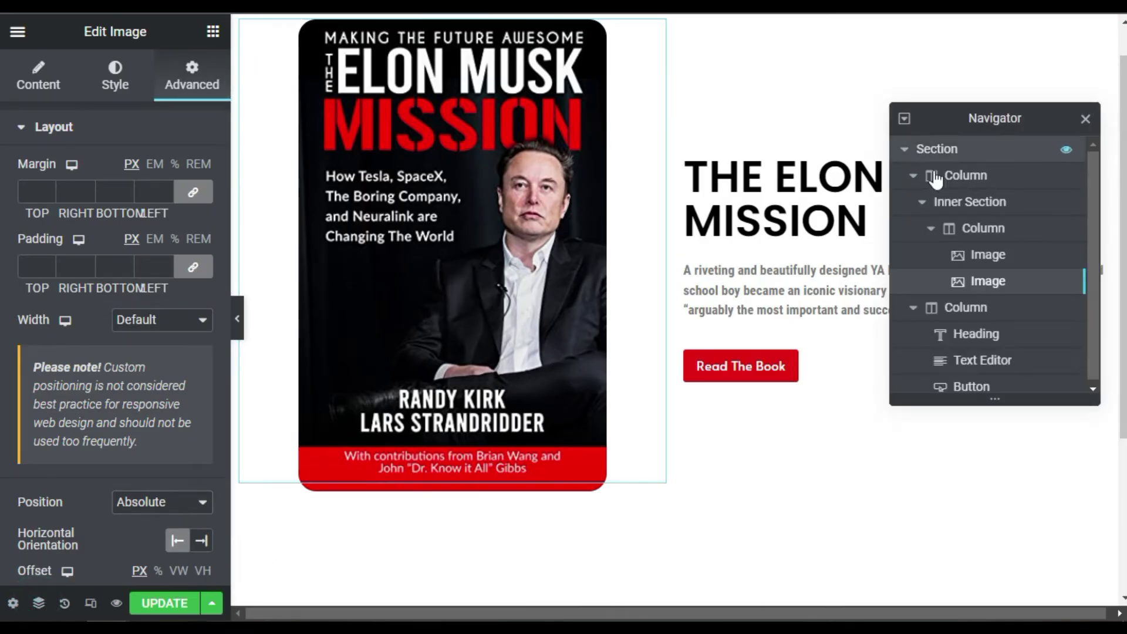
pyautogui.rightClick(1014, 284)
pyautogui.click(998, 324)
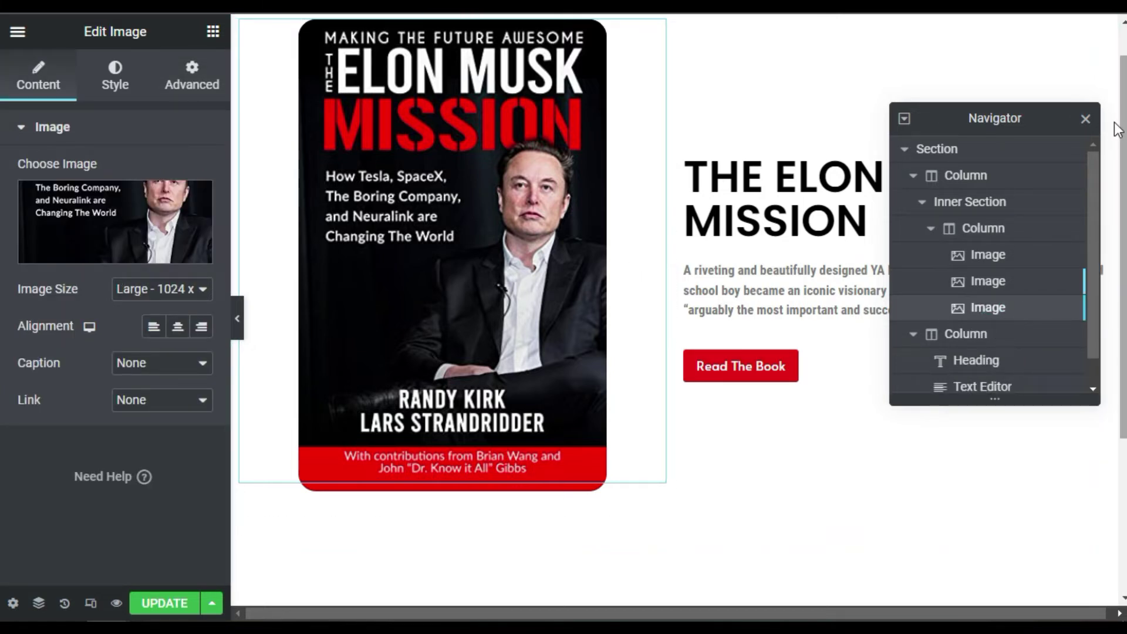
pyautogui.click(1086, 120)
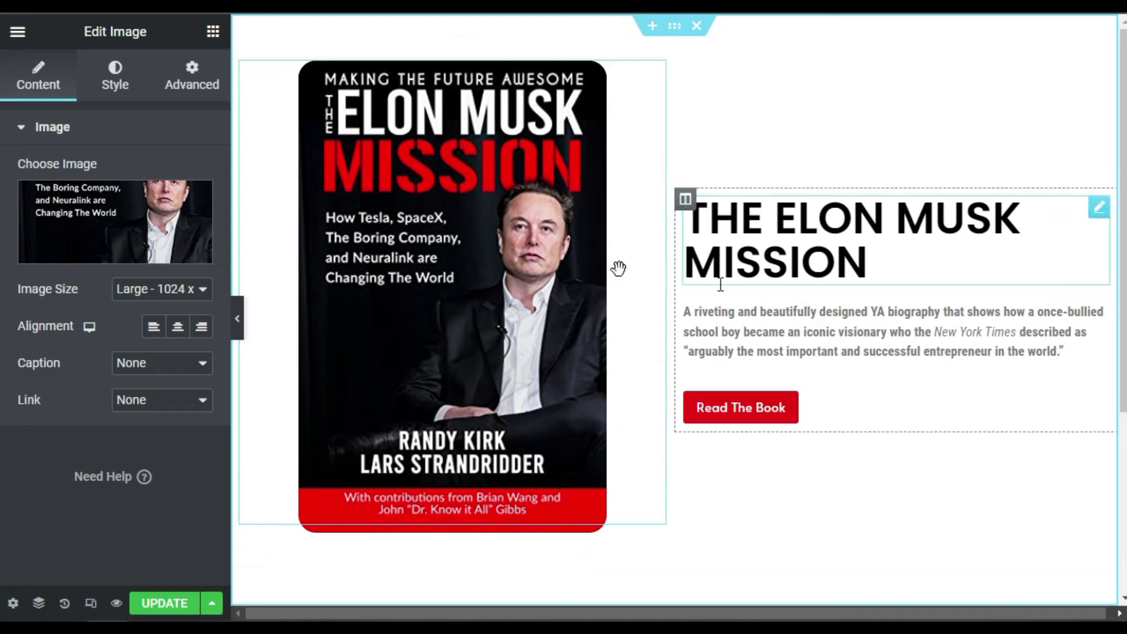
# - Paste the hover CSS (5deg tilt over 0.7s) into the inner section's Custom CSS
pyautogui.click(440, 54)
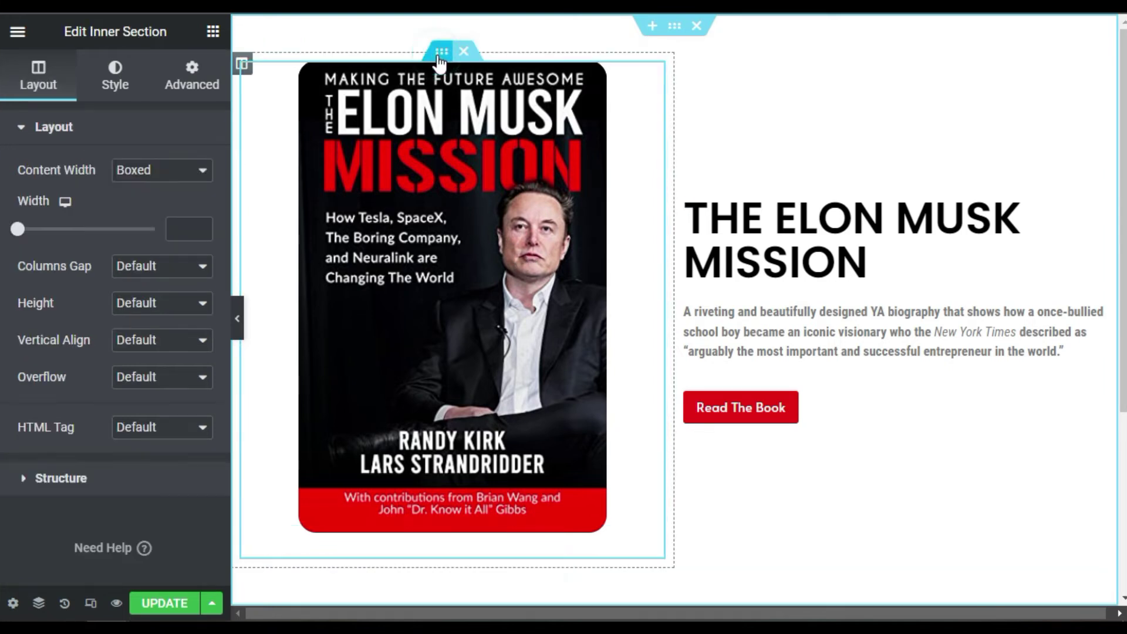
pyautogui.click(193, 79)
pyautogui.scroll(-2, 193, 82)
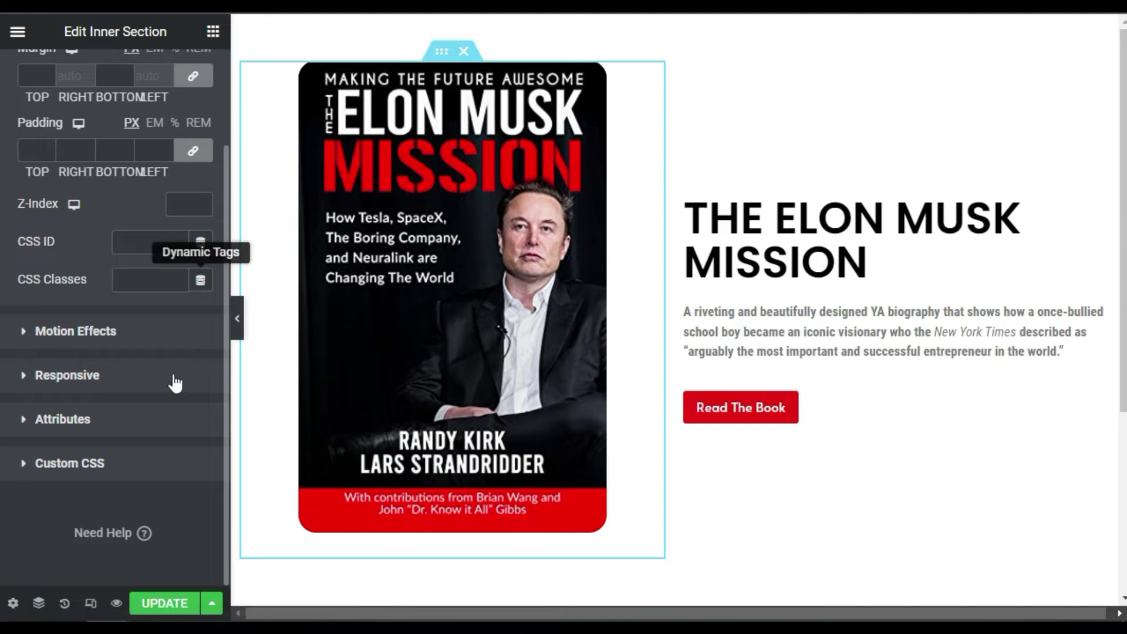
pyautogui.click(115, 467)
pyautogui.click(112, 438)
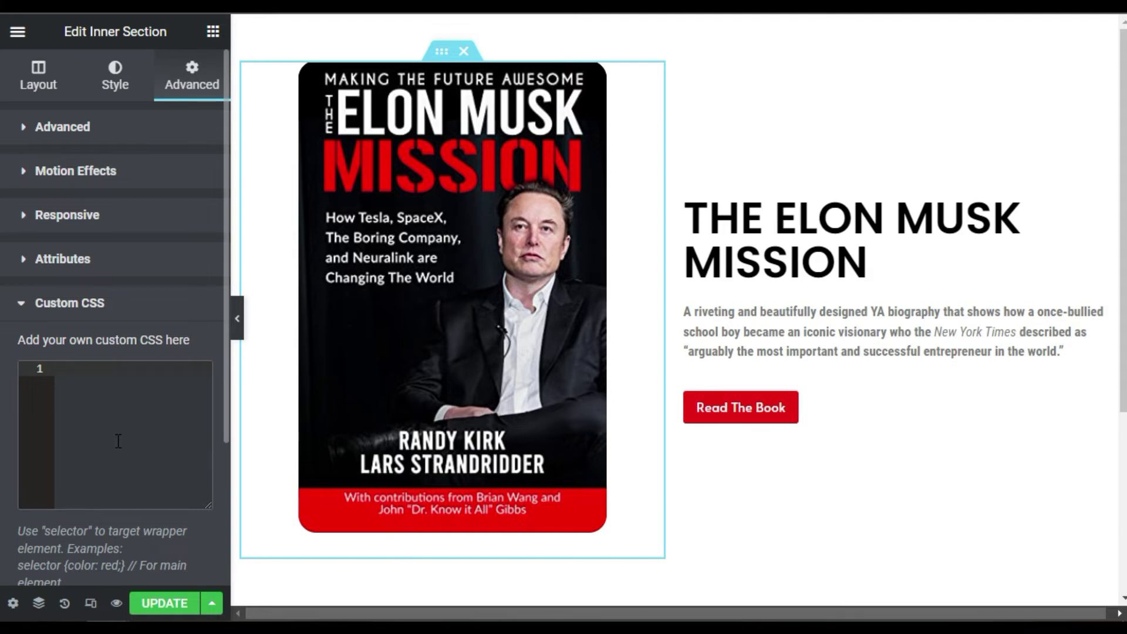
pyautogui.rightClick(86, 393)
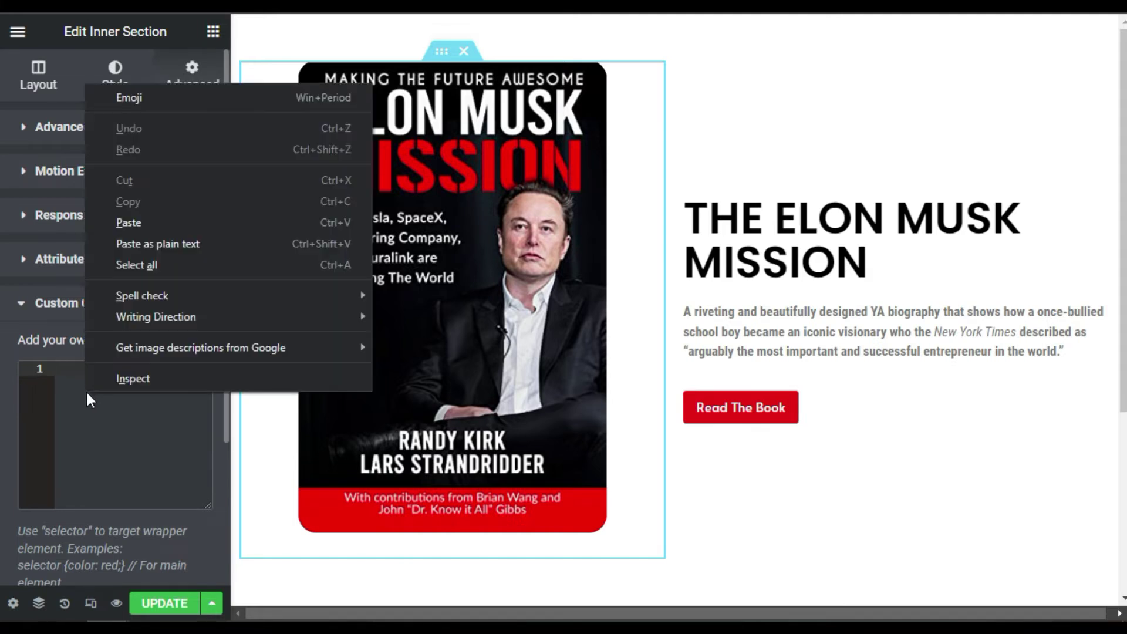
pyautogui.click(206, 223)
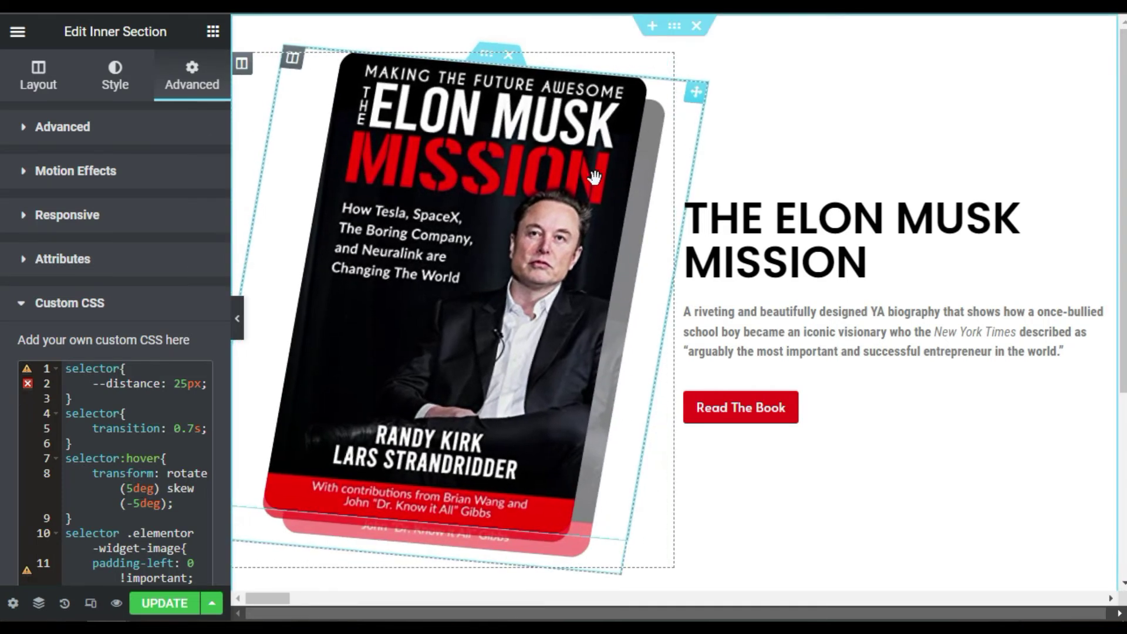
# - Change the hover CSS to 3deg rotate, -3deg skew and 35px distance, then save and preview
pyautogui.click(133, 488)
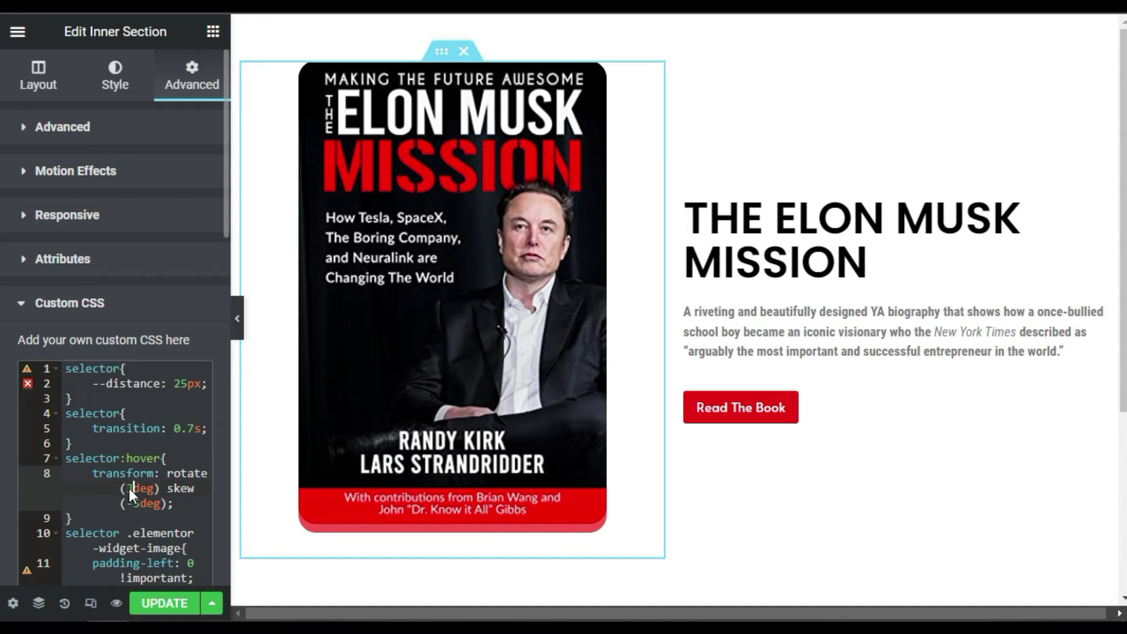
pyautogui.click(138, 504)
pyautogui.click(176, 383)
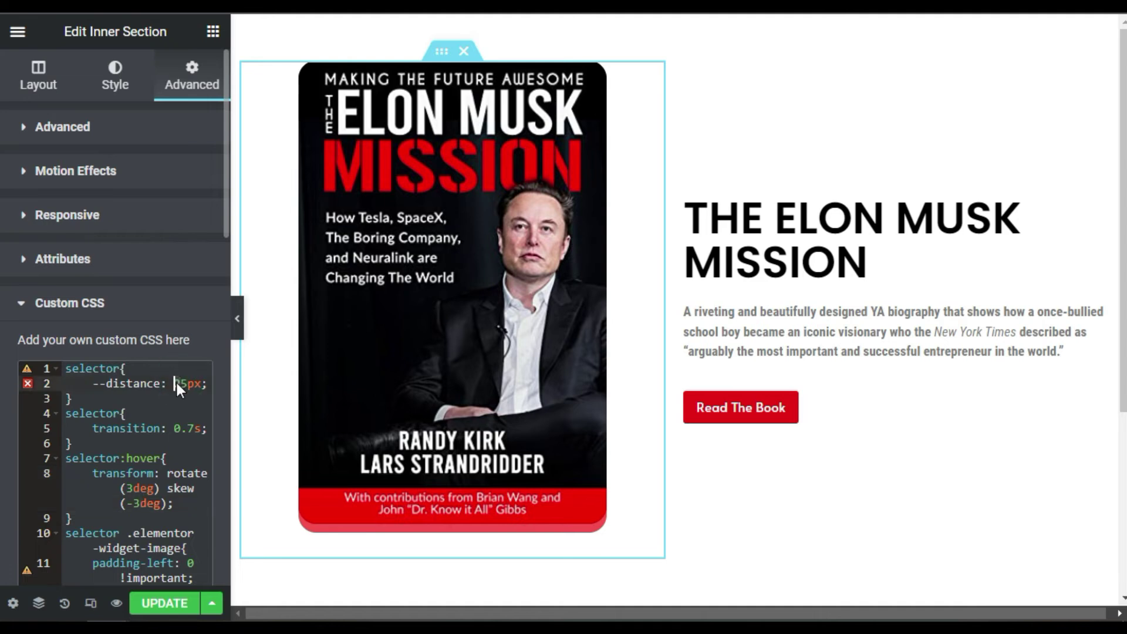
pyautogui.write('3')
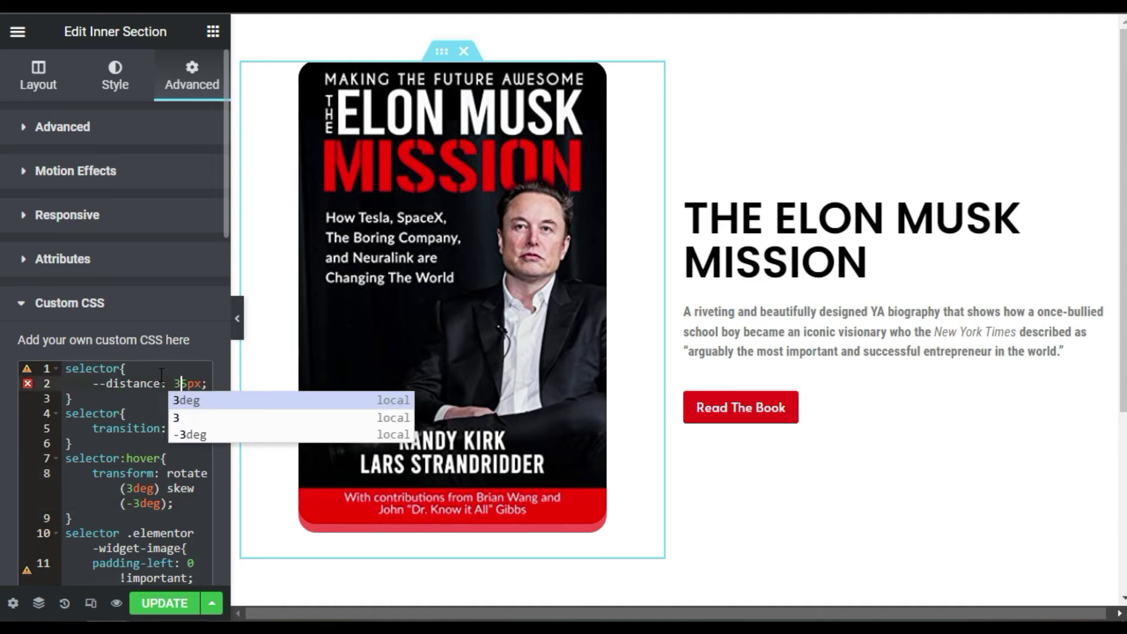
pyautogui.click(160, 379)
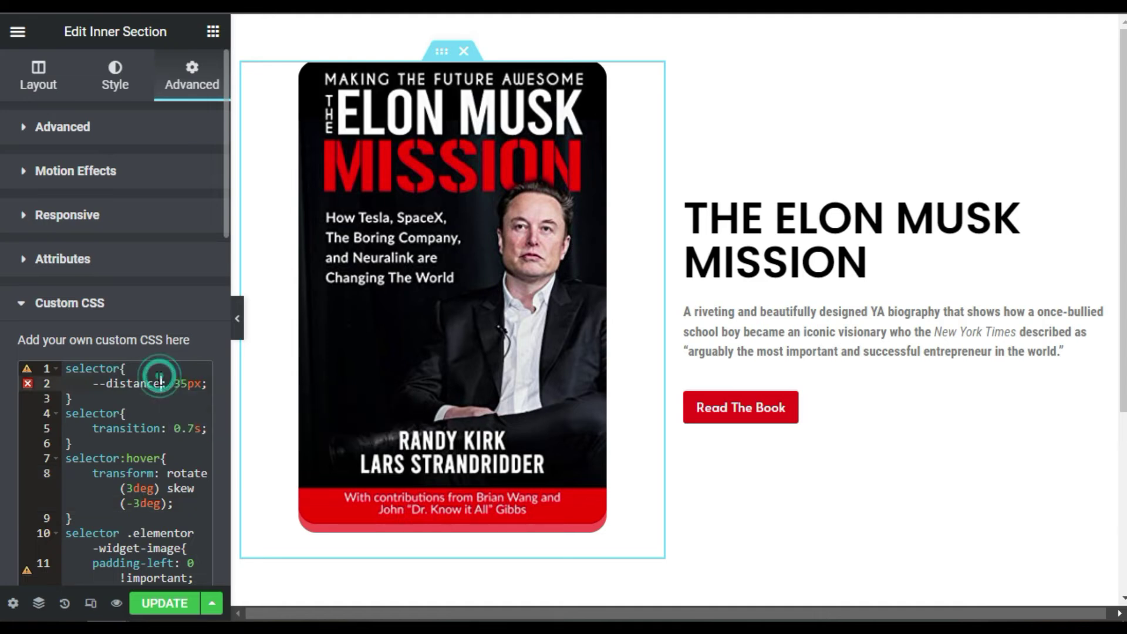
pyautogui.click(167, 605)
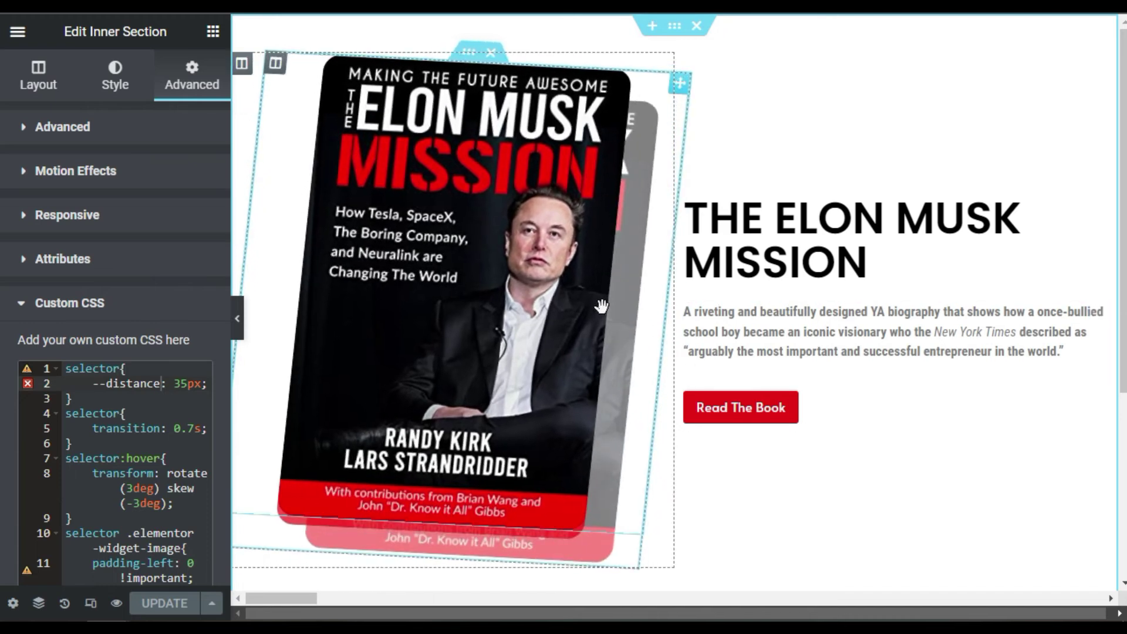
pyautogui.click(118, 603)
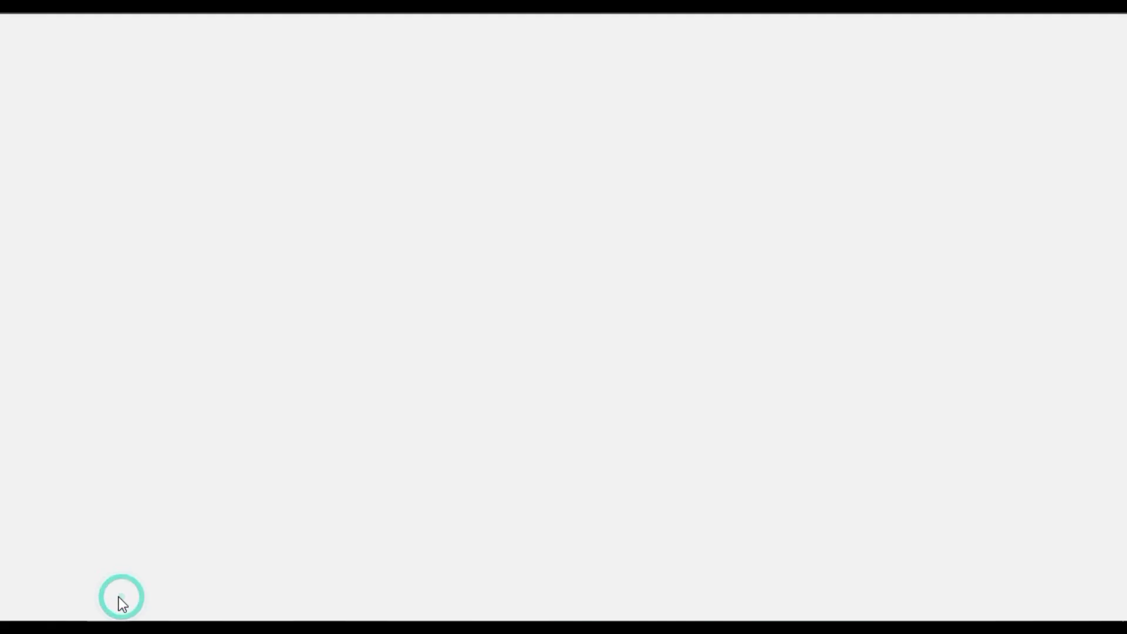